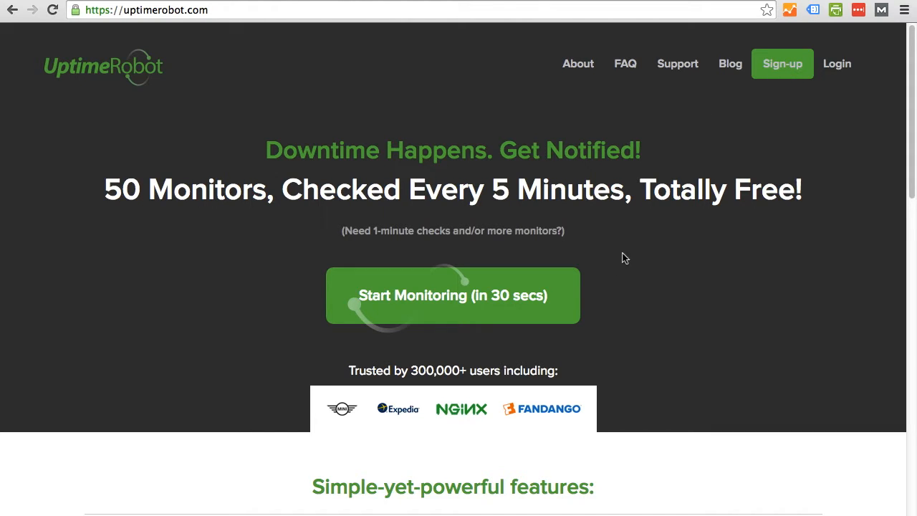
# Submit the free sign-up form with name, e-mail and password, then dismiss the LastPass bar
pyautogui.click(453, 297)
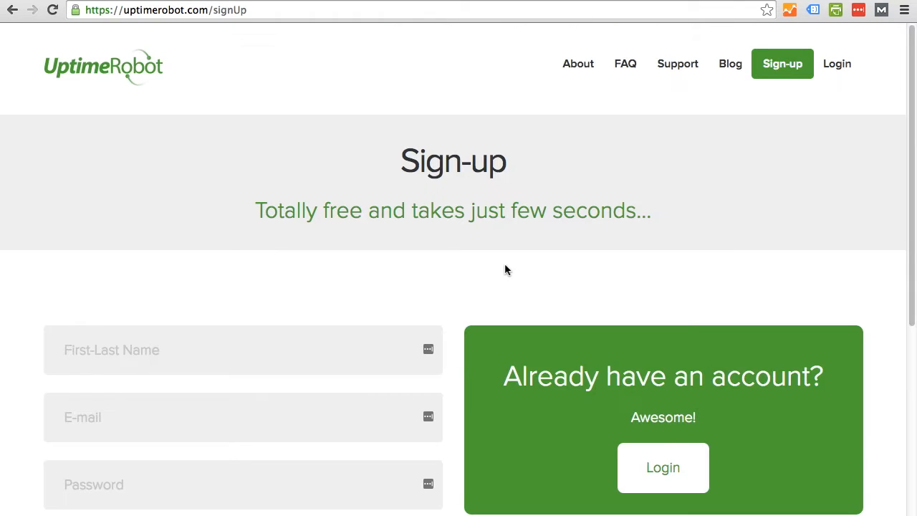
pyautogui.scroll(-2, 504, 263)
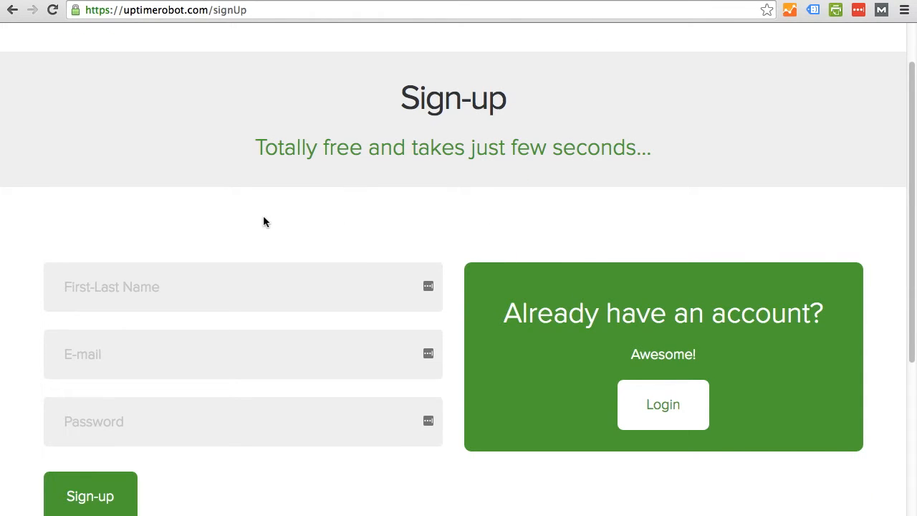
pyautogui.click(254, 271)
pyautogui.write('Vand')
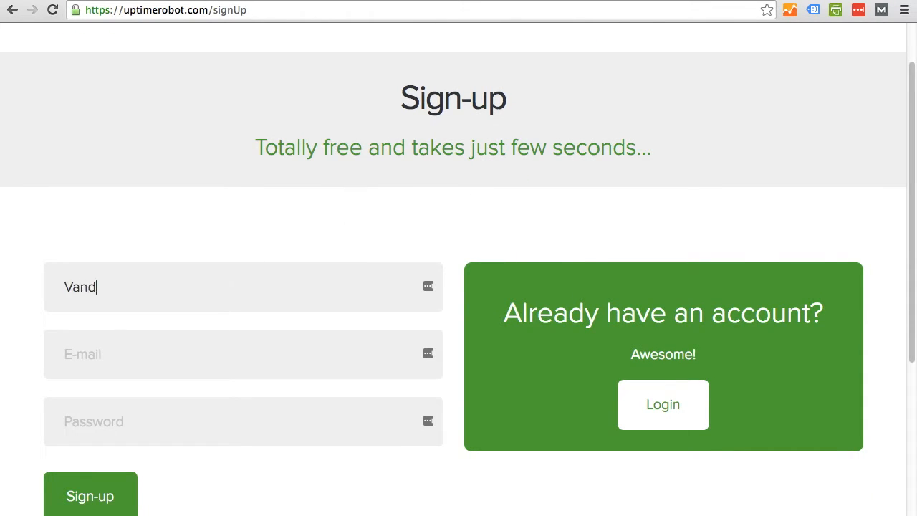
pyautogui.write('ermost')
pyautogui.press('Tab')
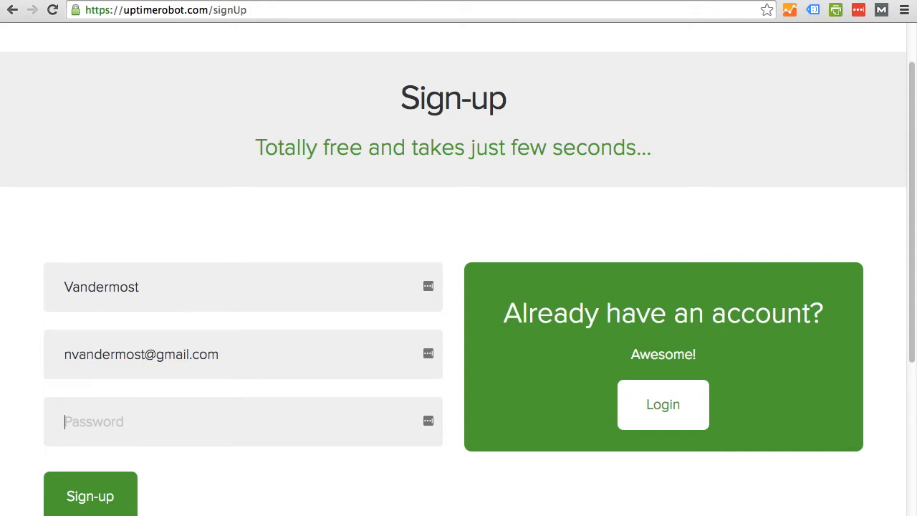
pyautogui.write('•••••')
pyautogui.write('•••••')
pyautogui.press('Return')
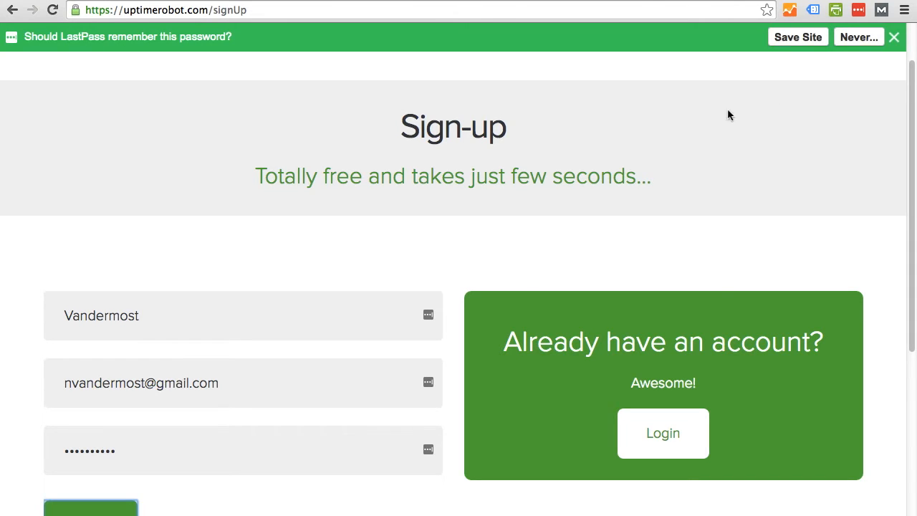
pyautogui.click(894, 36)
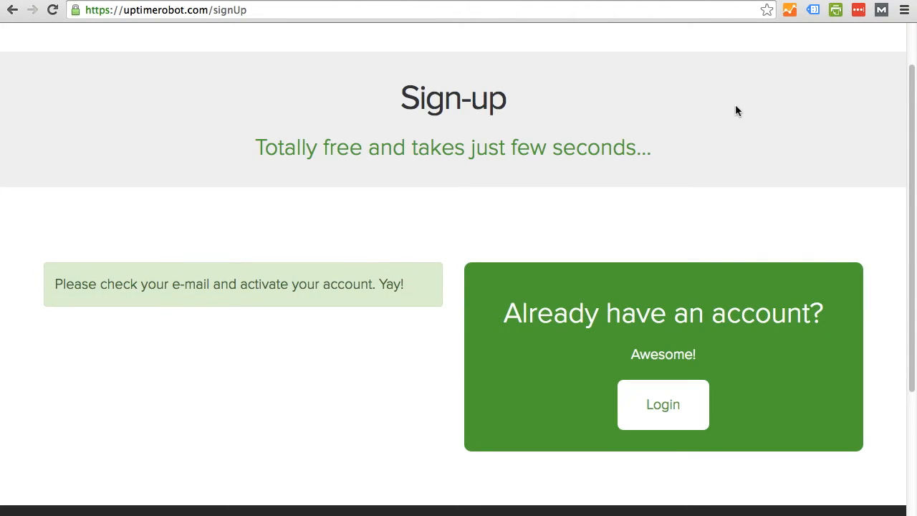
# Open Gmail in a new tab and follow the Uptime Robot account activation link
pyautogui.hotkey('ctrl', 't')
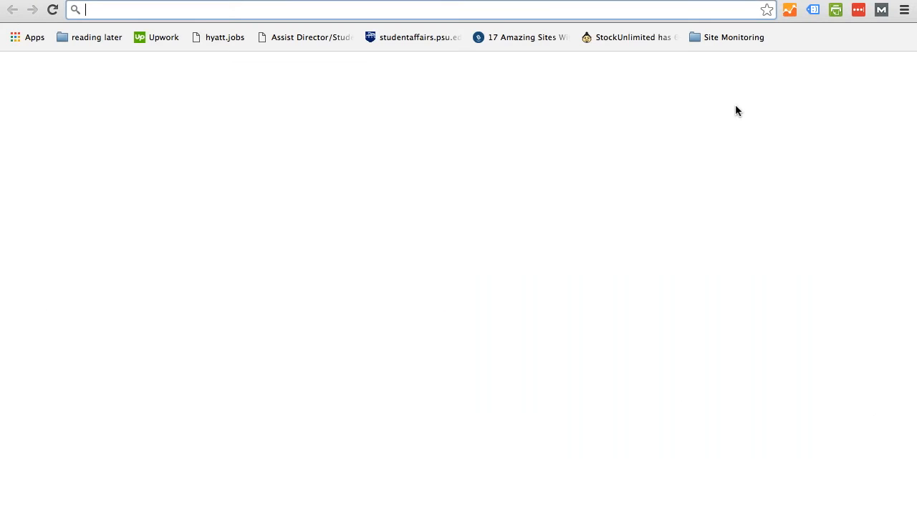
pyautogui.write('gmail.com')
pyautogui.press('Return')
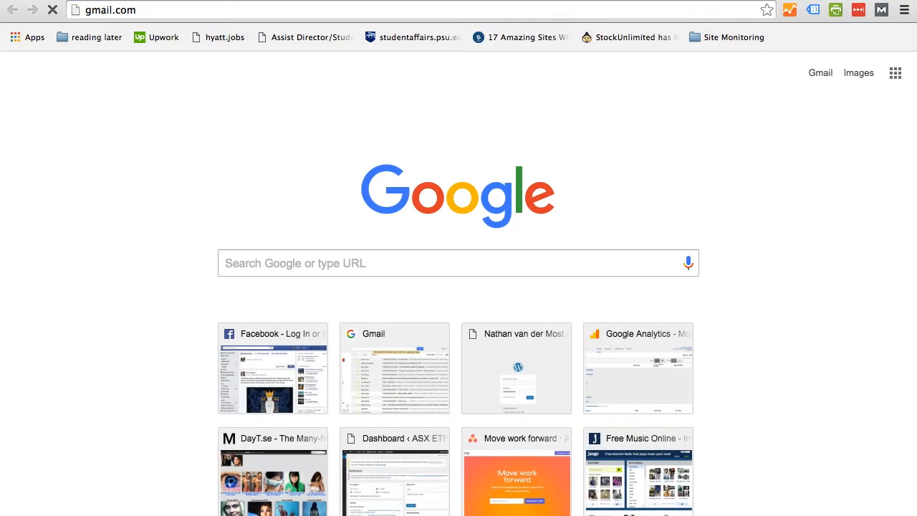
pyautogui.write('•')
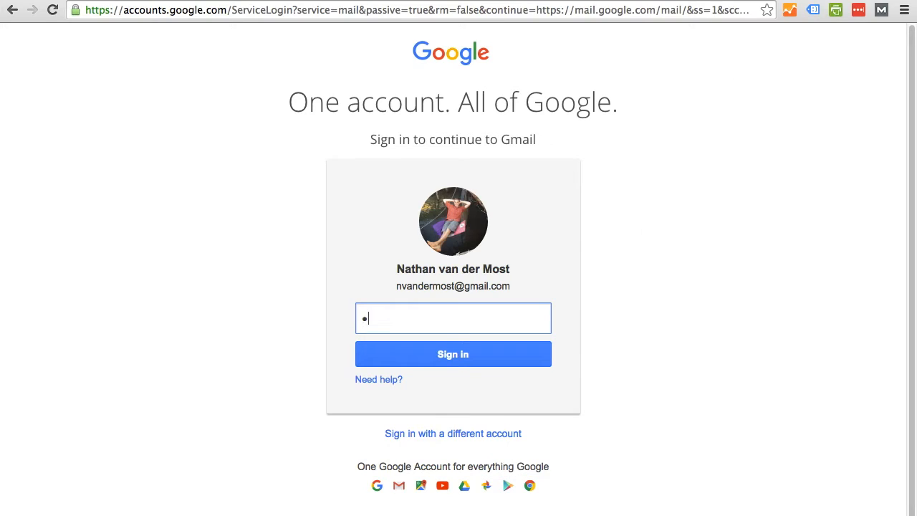
pyautogui.write('••••••••••')
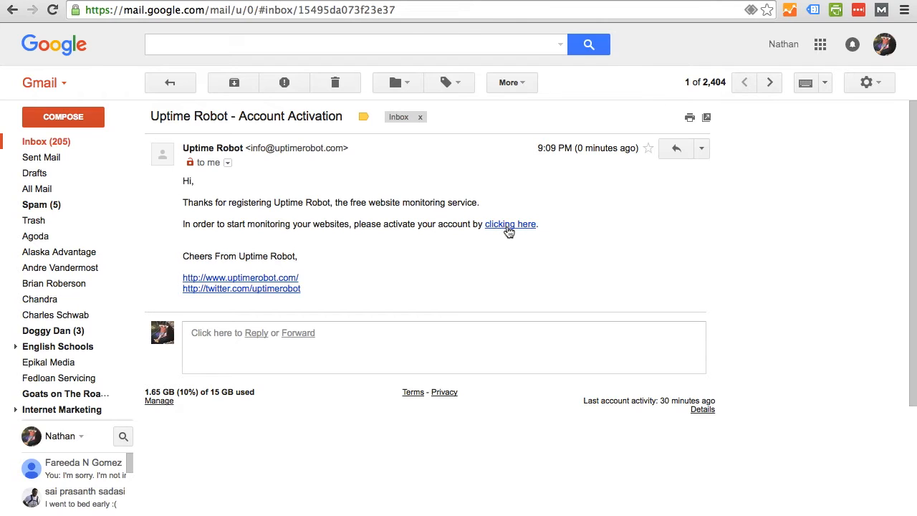
pyautogui.click(506, 225)
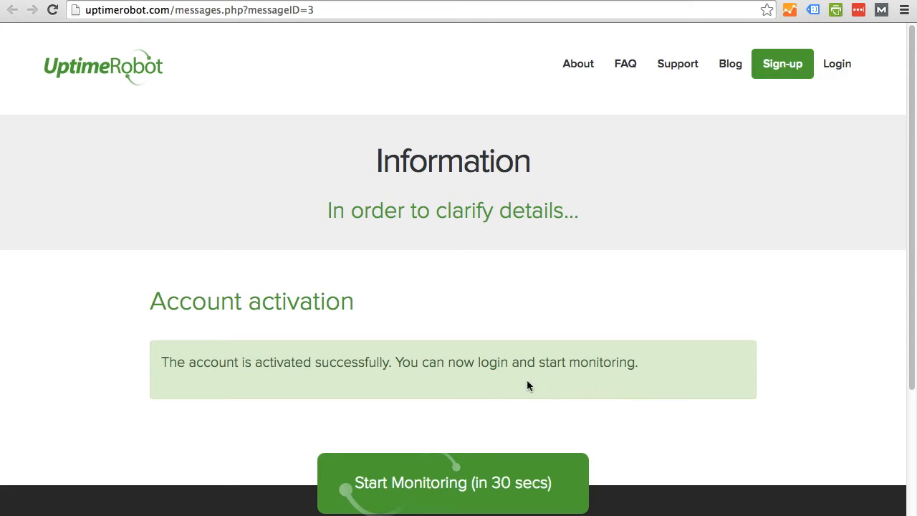
# Go from the activation confirmation to the Uptime Robot login page
pyautogui.click(836, 64)
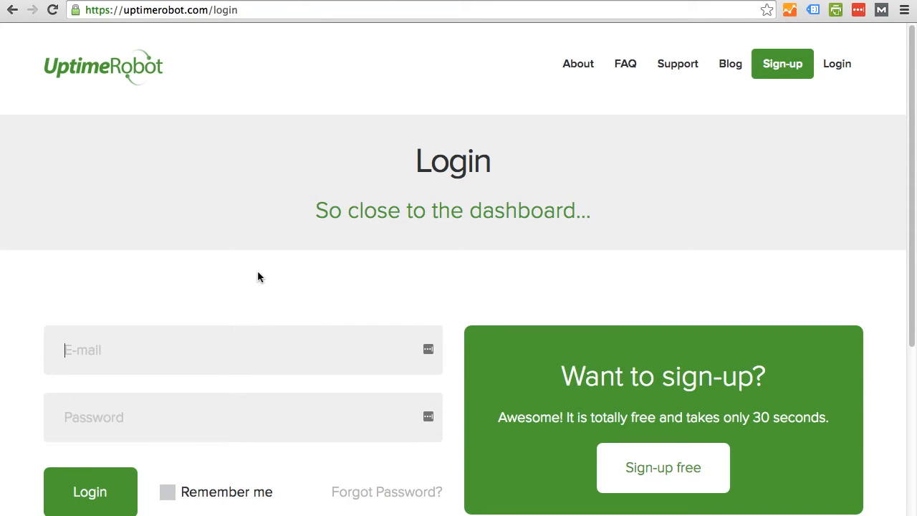
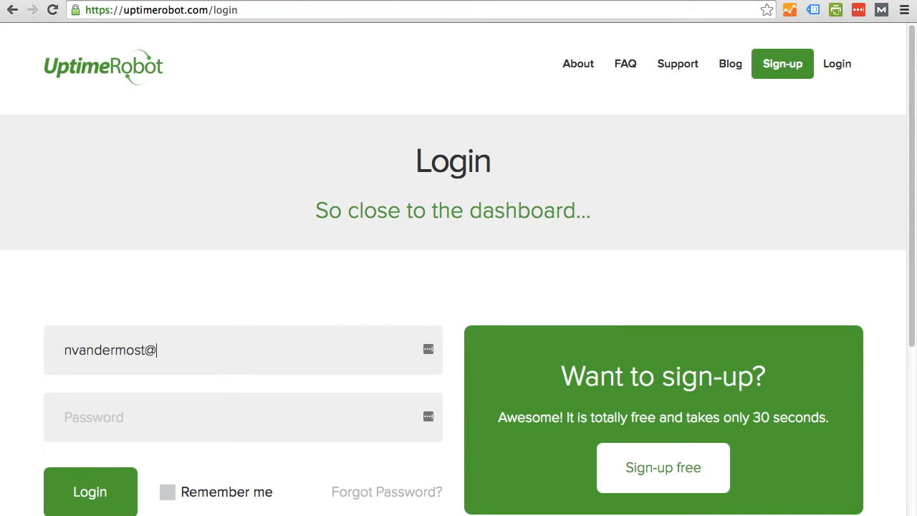
# Sign in with e-mail and password, dismiss both save-password prompts, and start a new monitor
pyautogui.press('Tab')
pyautogui.write('•••••••••')
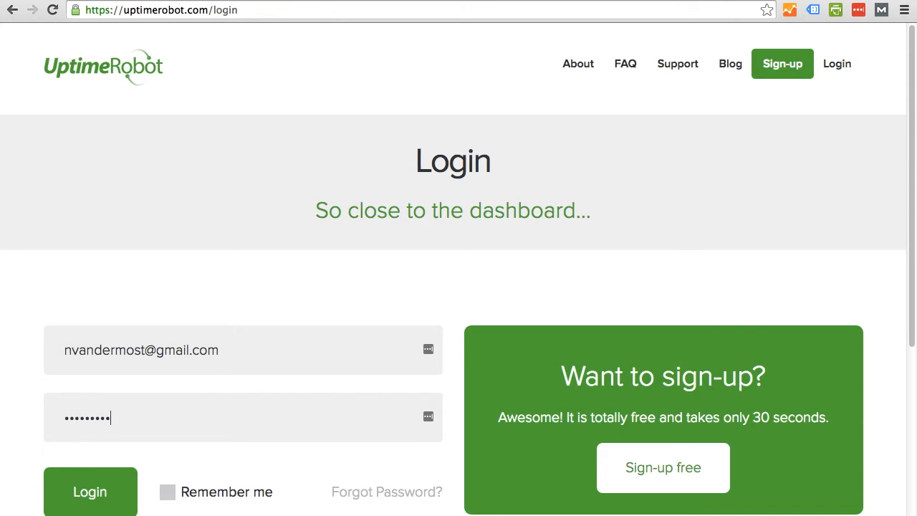
pyautogui.write('•')
pyautogui.press('Return')
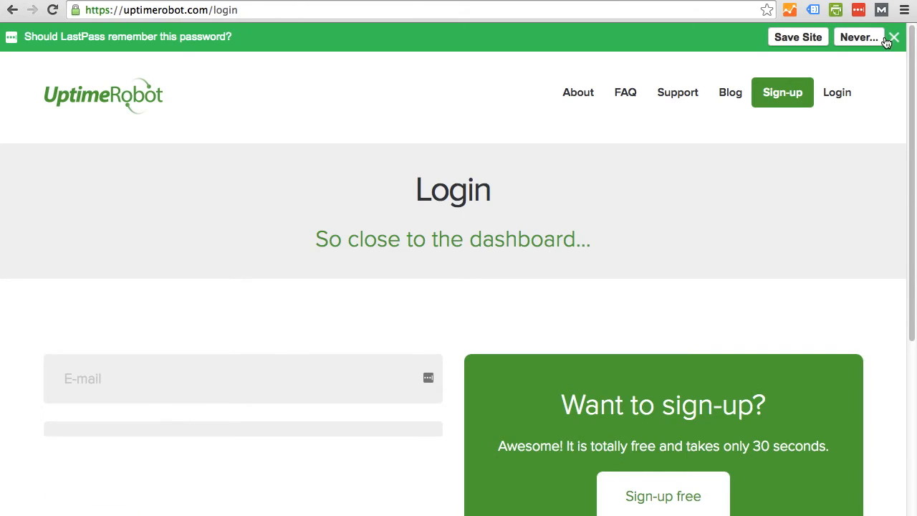
pyautogui.click(893, 38)
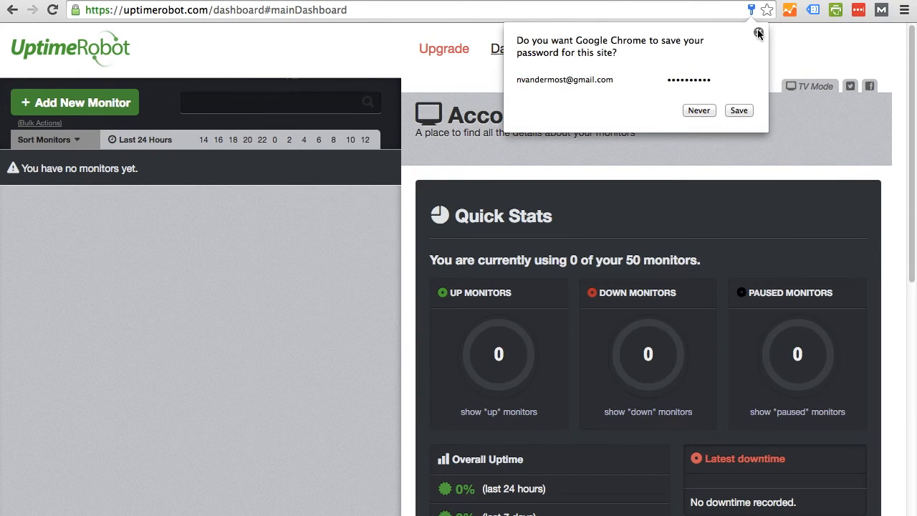
pyautogui.click(758, 32)
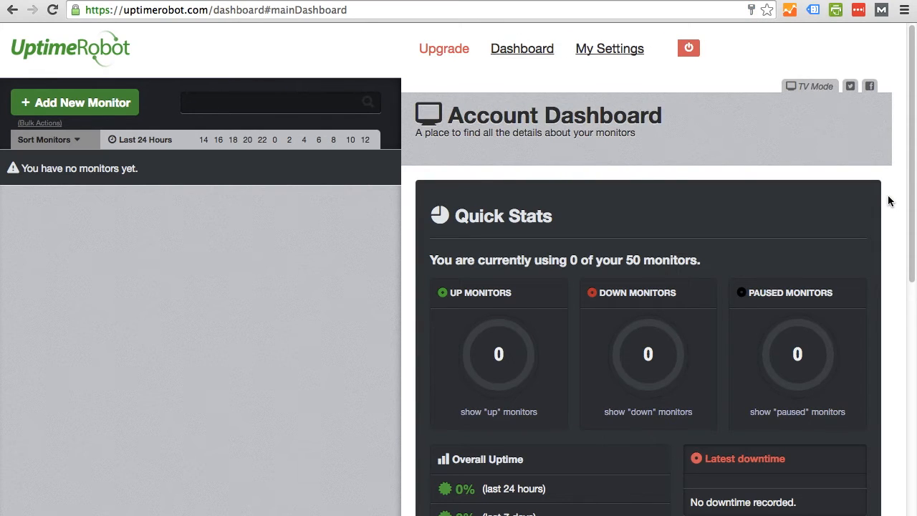
pyautogui.click(79, 106)
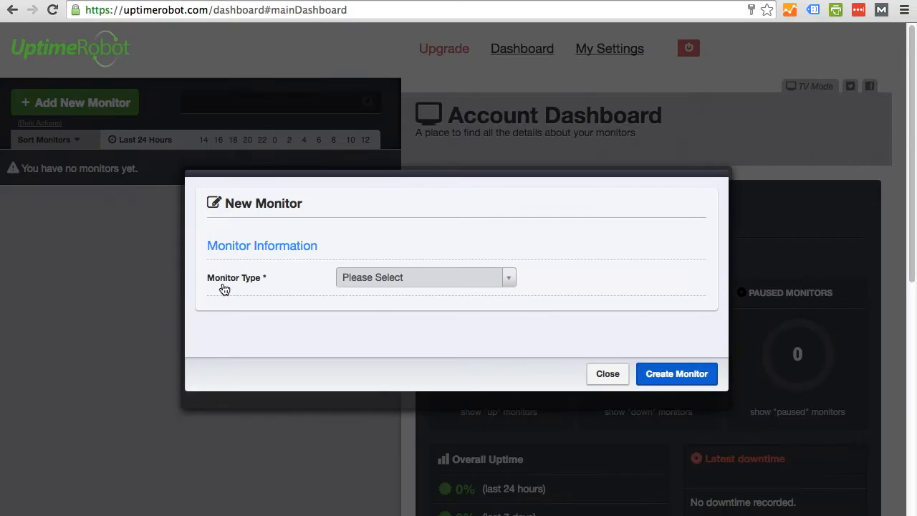
pyautogui.click(431, 278)
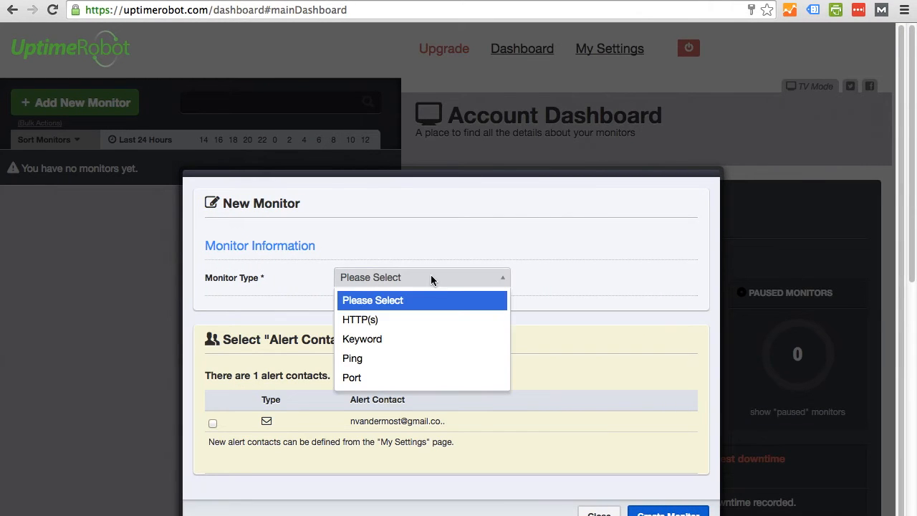
pyautogui.click(464, 333)
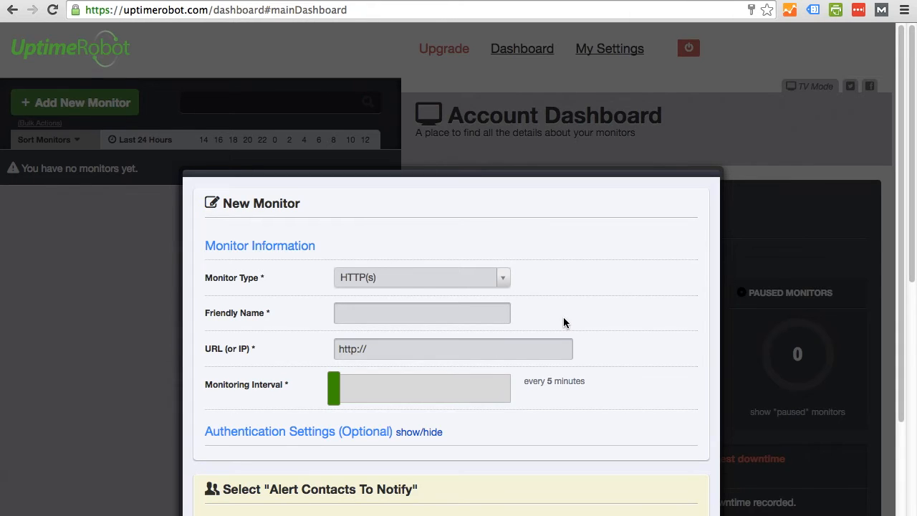
pyautogui.click(492, 316)
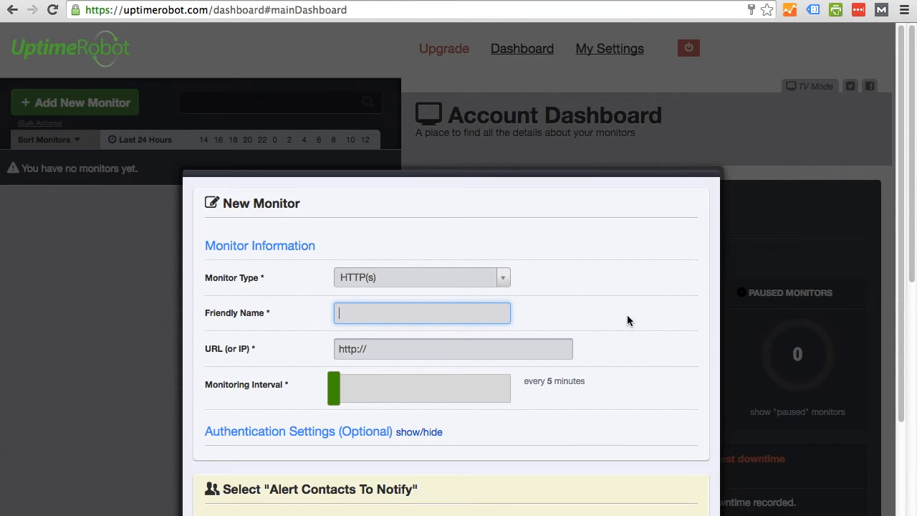
pyautogui.write('OneWe')
pyautogui.write('bstreet')
pyautogui.press('Tab')
pyautogui.press('Right')
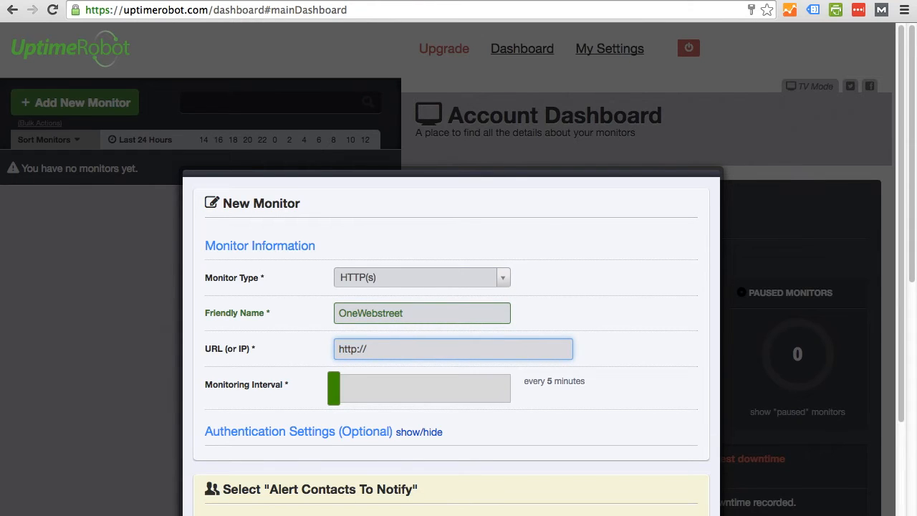
pyautogui.write('o')
pyautogui.write('newebstreet')
pyautogui.write('.com')
pyautogui.click(599, 359)
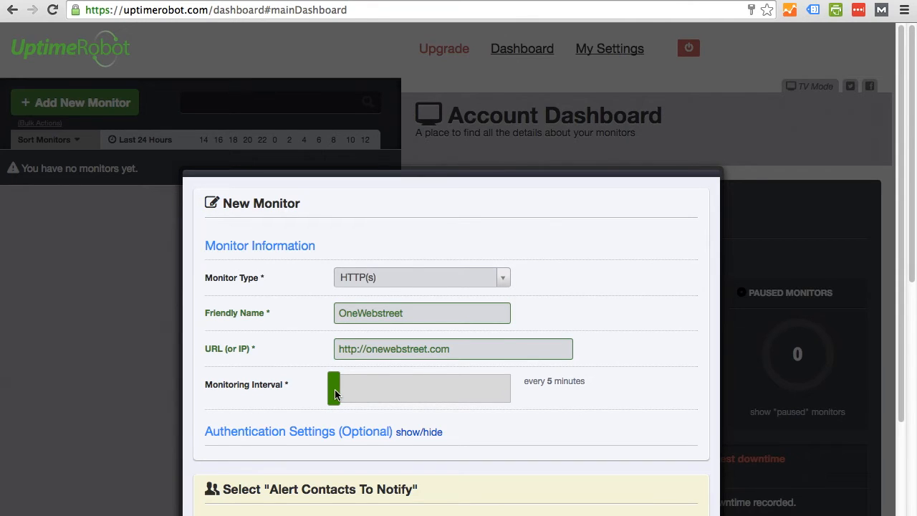
pyautogui.scroll(-1, 392, 391)
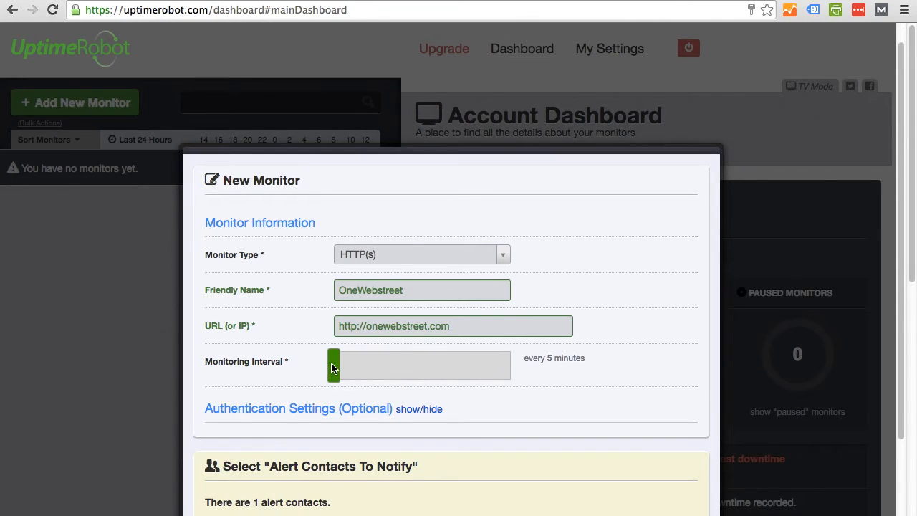
# Adjust the Monitoring Interval slider until it reads every 30 minutes
pyautogui.moveTo(333, 368)
pyautogui.mouseDown()
pyautogui.moveTo(342, 373)
pyautogui.moveTo(331, 369)
pyautogui.mouseUp()
pyautogui.moveTo(336, 369); pyautogui.dragTo(323, 366)
pyautogui.moveTo(336, 364); pyautogui.dragTo(531, 378)
pyautogui.scroll(-2, 568, 359)
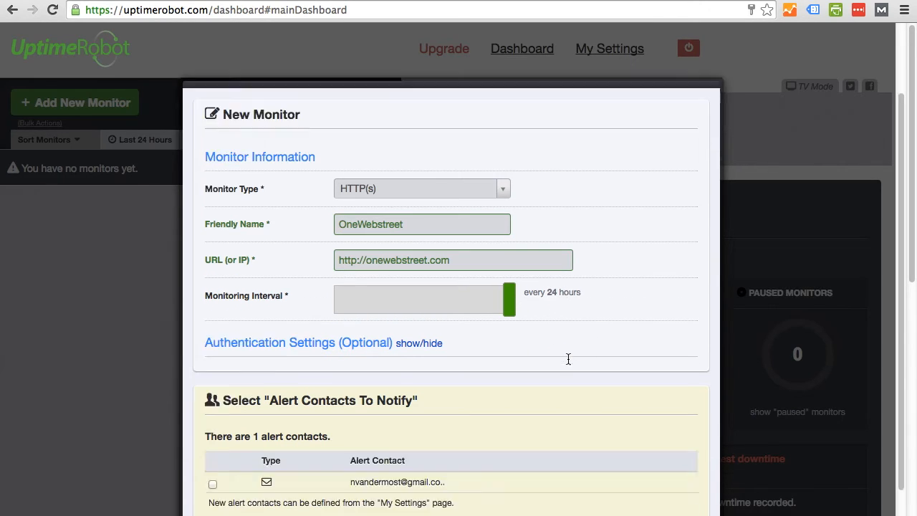
pyautogui.moveTo(509, 299)
pyautogui.mouseDown()
pyautogui.moveTo(430, 313)
pyautogui.moveTo(354, 311)
pyautogui.moveTo(366, 313)
pyautogui.mouseUp()
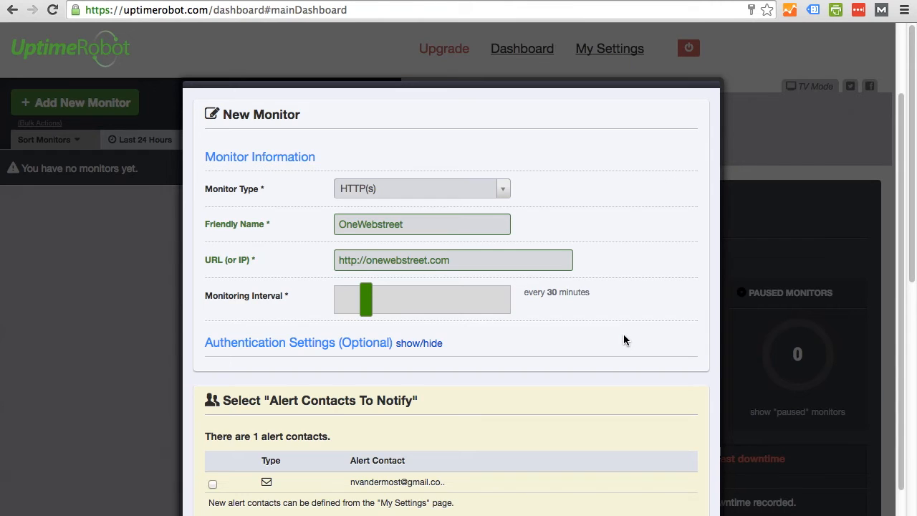
pyautogui.scroll(-2, 623, 334)
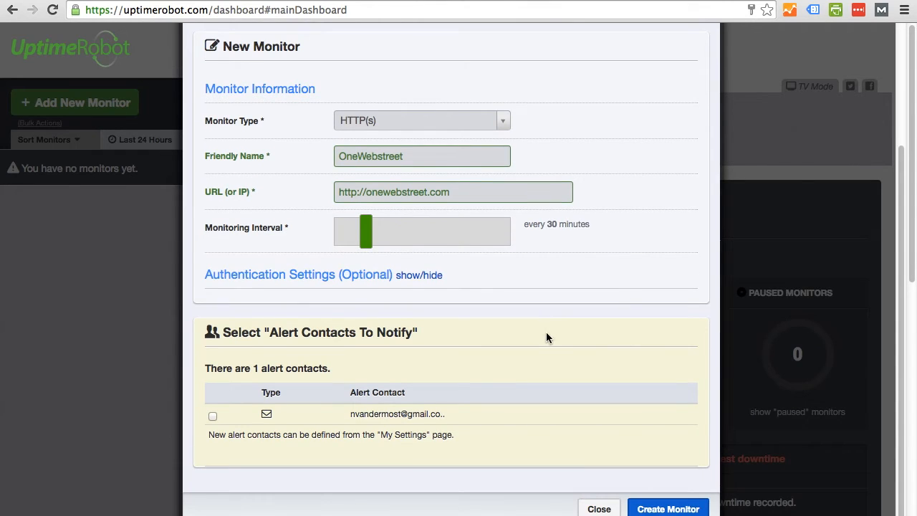
# Peek at authentication settings, tick the email alert contact, and create the OneWebstreet monitor
pyautogui.click(424, 278)
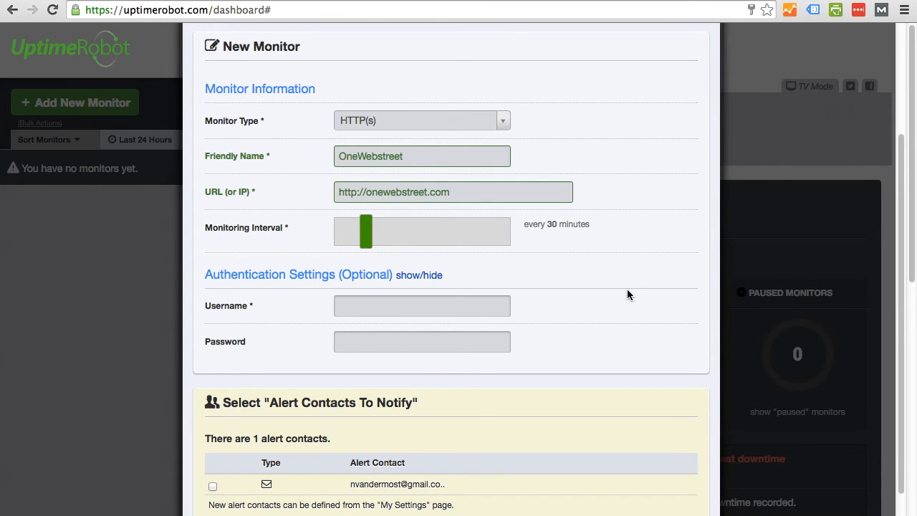
pyautogui.click(401, 276)
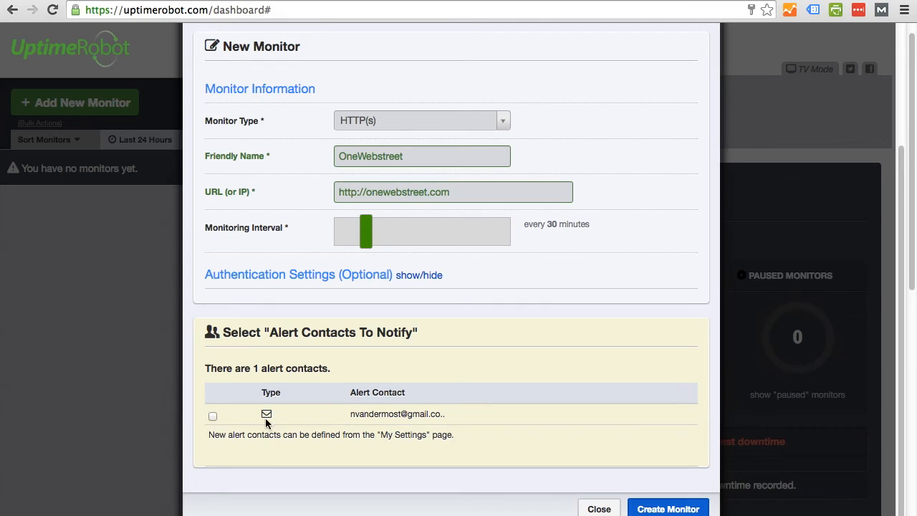
pyautogui.click(212, 416)
pyautogui.click(678, 511)
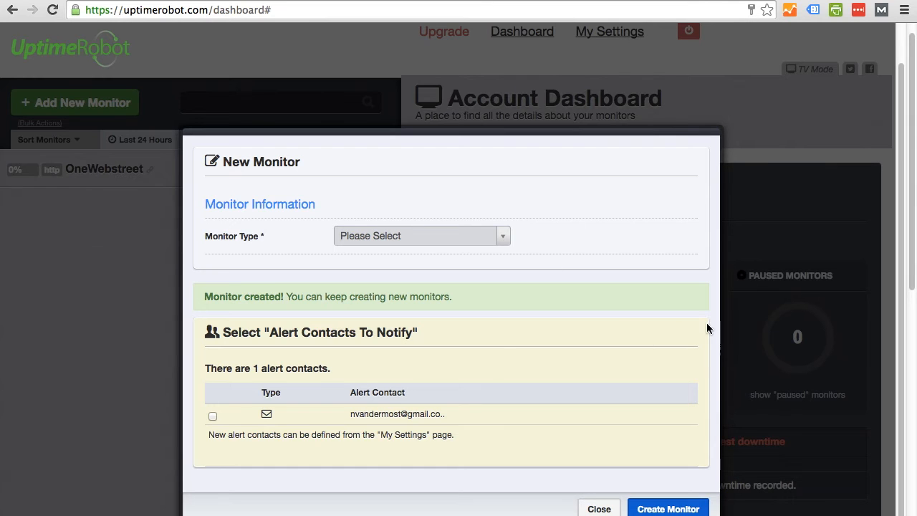
# Close the New Monitor form to return to the dashboard
pyautogui.click(599, 508)
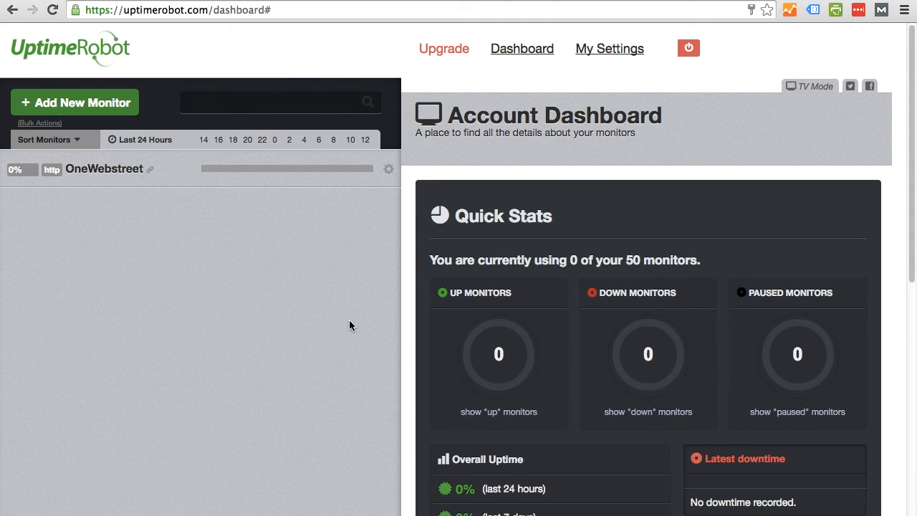
pyautogui.scroll(-1, 350, 321)
pyautogui.scroll(-1, 350, 321)
pyautogui.scroll(-1, 350, 321)
pyautogui.scroll(3, 350, 321)
pyautogui.scroll(-3, 349, 320)
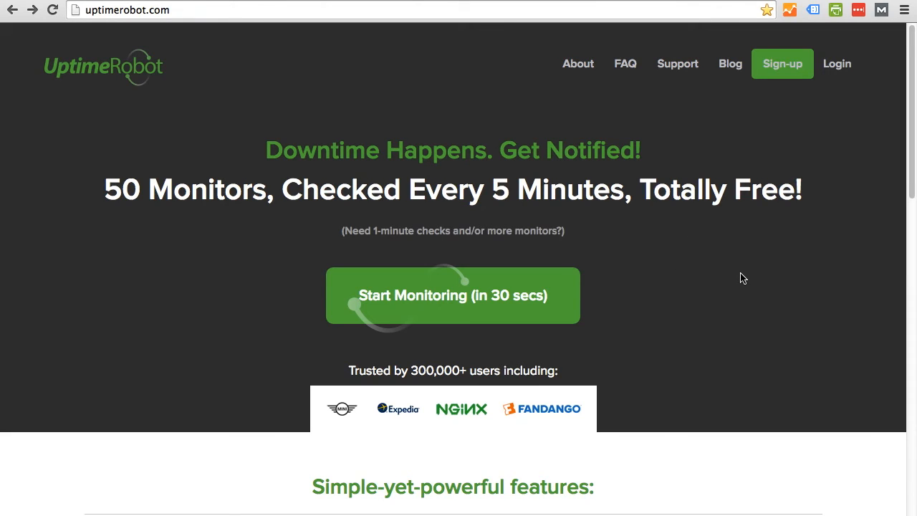
# Log back in with e-mail and retyped password to reach the dashboard
pyautogui.click(837, 69)
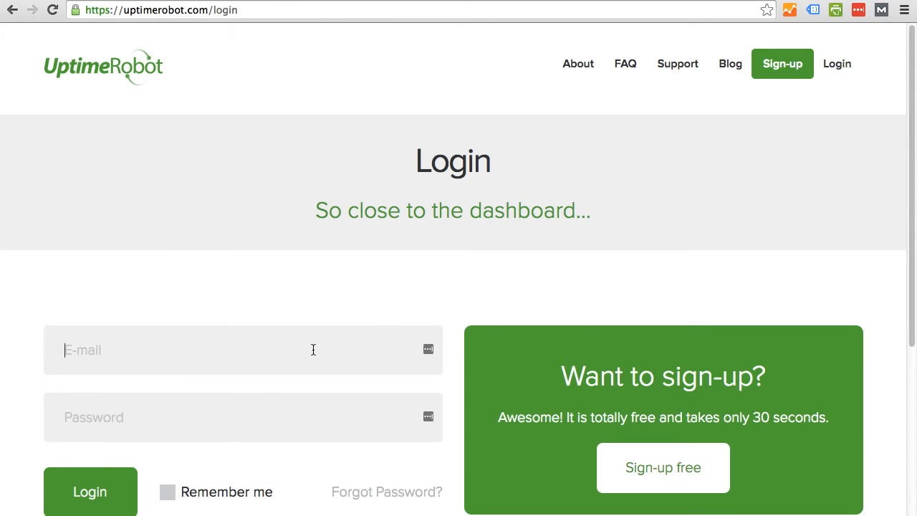
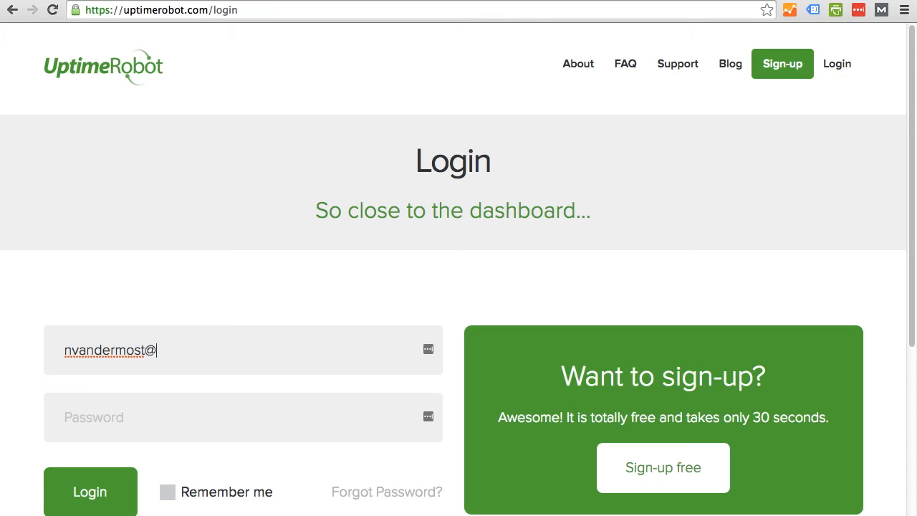
pyautogui.press('Tab')
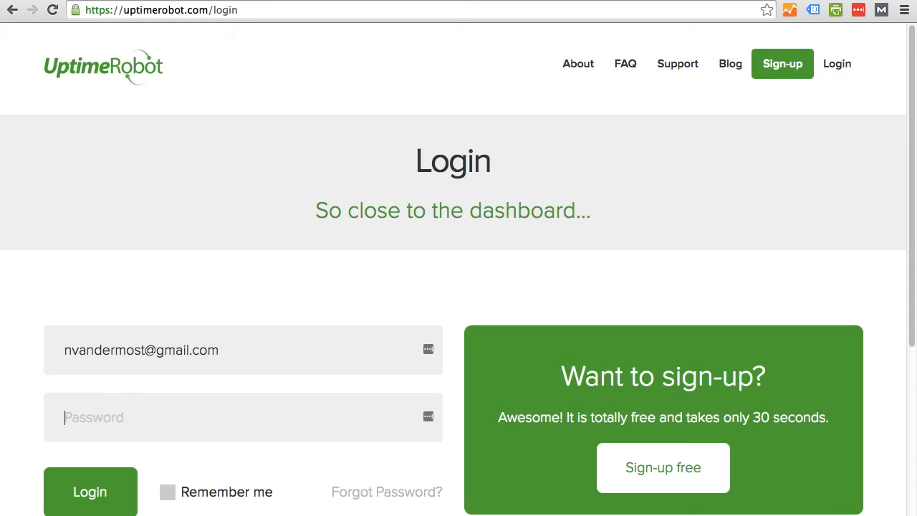
pyautogui.write('••••••••')
pyautogui.press('super+a')
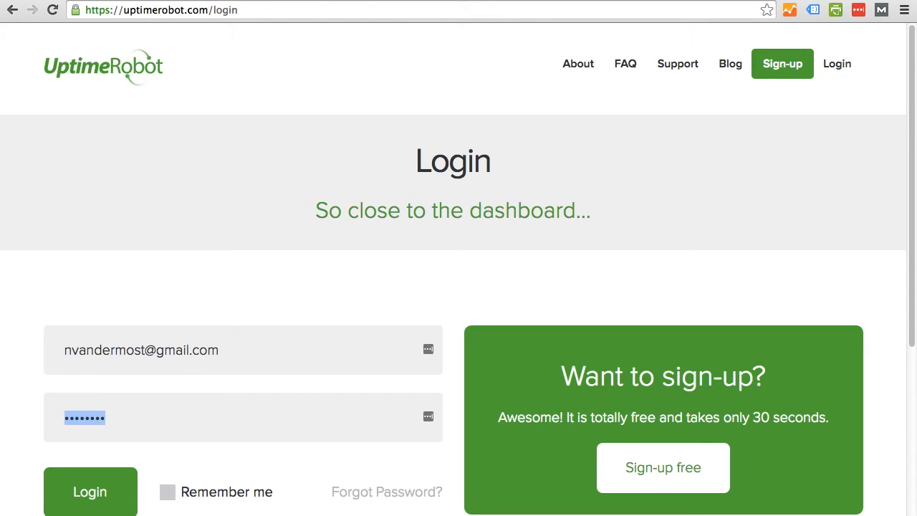
pyautogui.write('••••••••••')
pyautogui.press('Return')
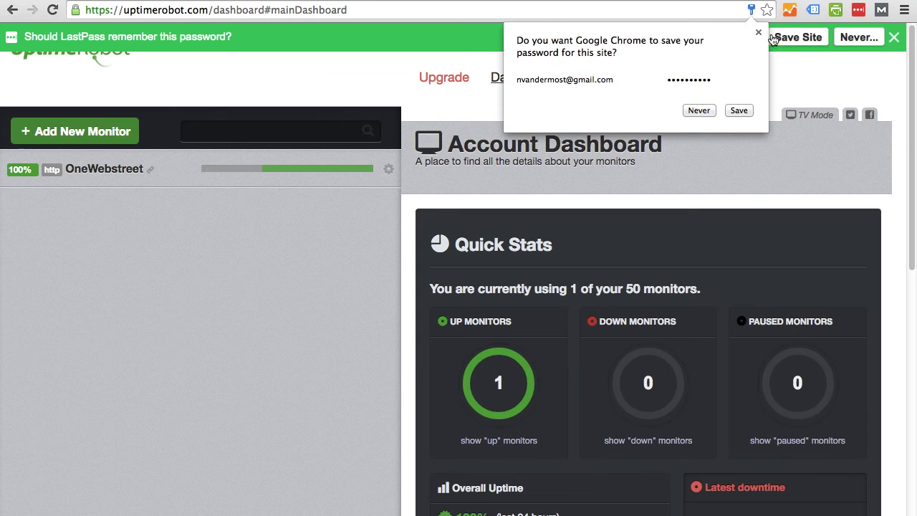
# Dismiss the Chrome and LastPass save-password offers while reviewing OneWebstreet's 100% uptime
pyautogui.click(756, 33)
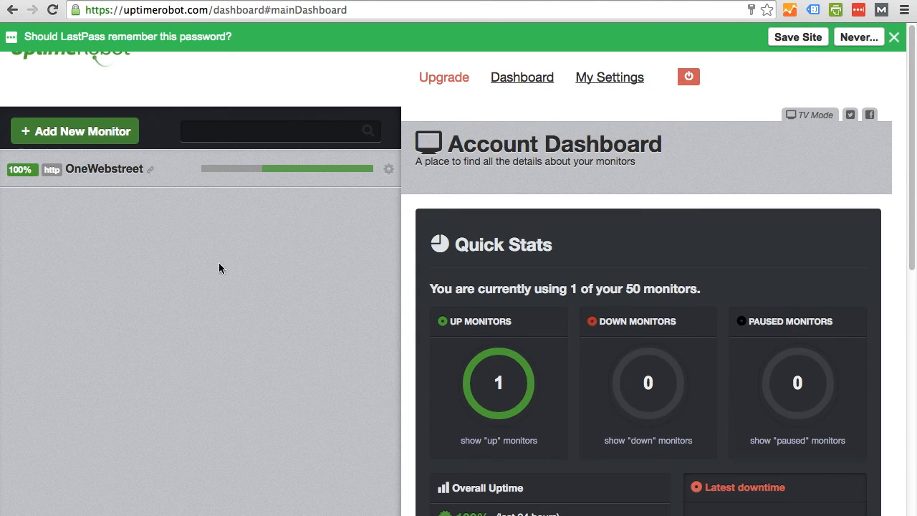
pyautogui.scroll(-2, 324, 276)
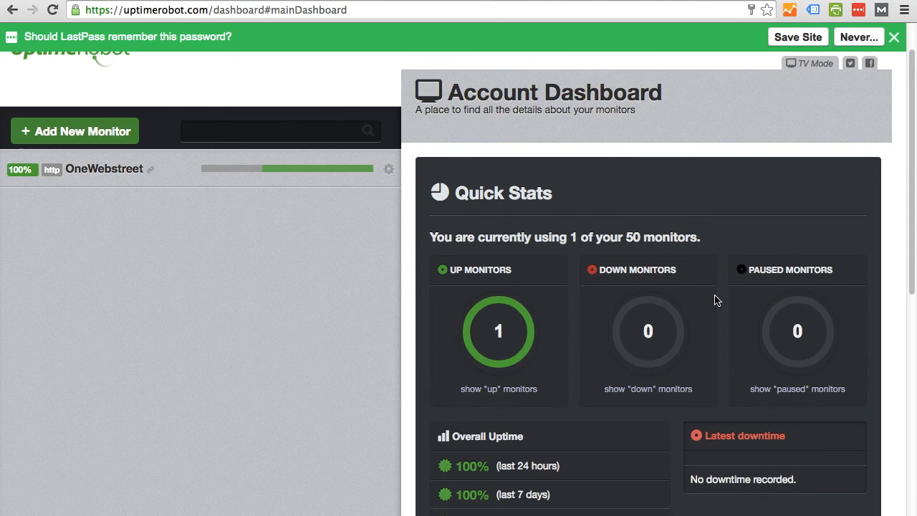
pyautogui.scroll(-5, 666, 292)
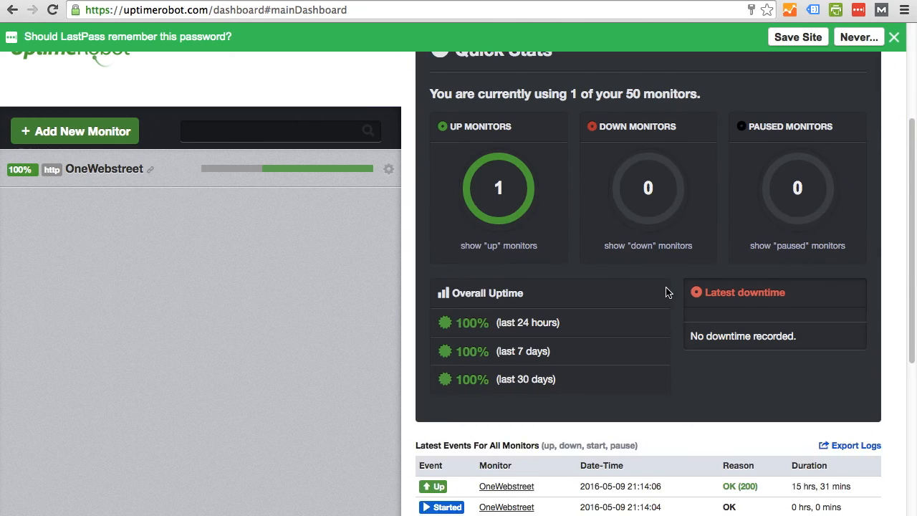
pyautogui.scroll(3, 666, 292)
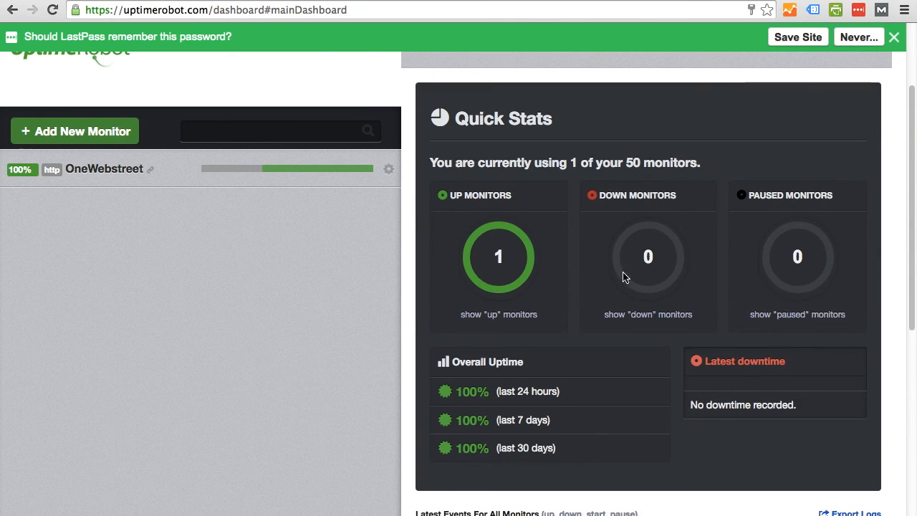
pyautogui.scroll(-2, 662, 283)
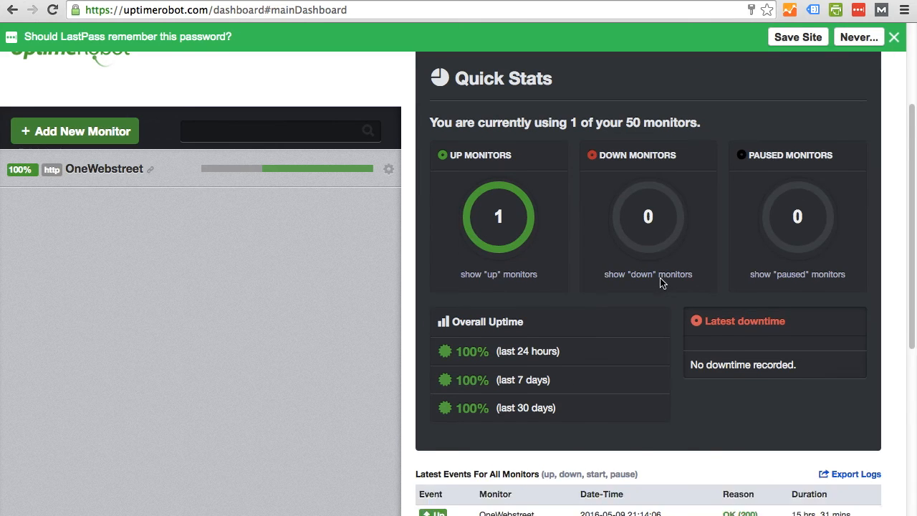
pyautogui.scroll(-1, 662, 283)
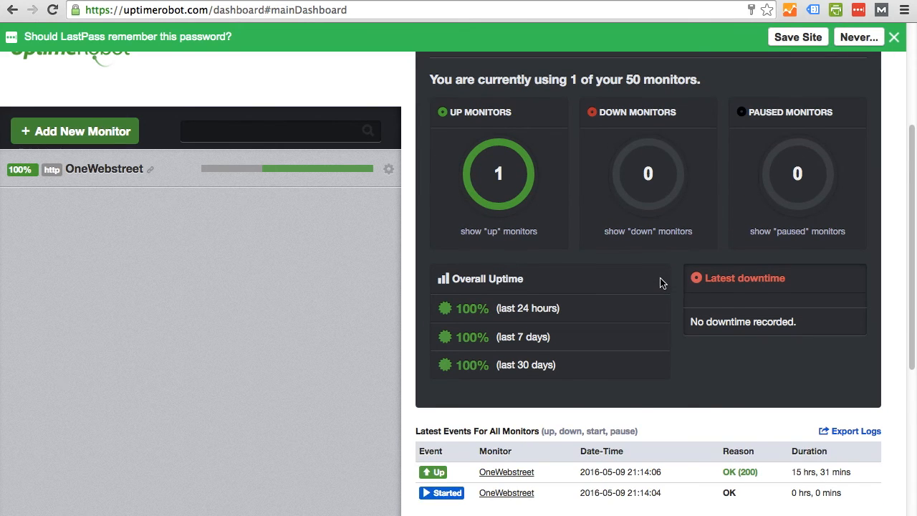
pyautogui.scroll(-3, 662, 283)
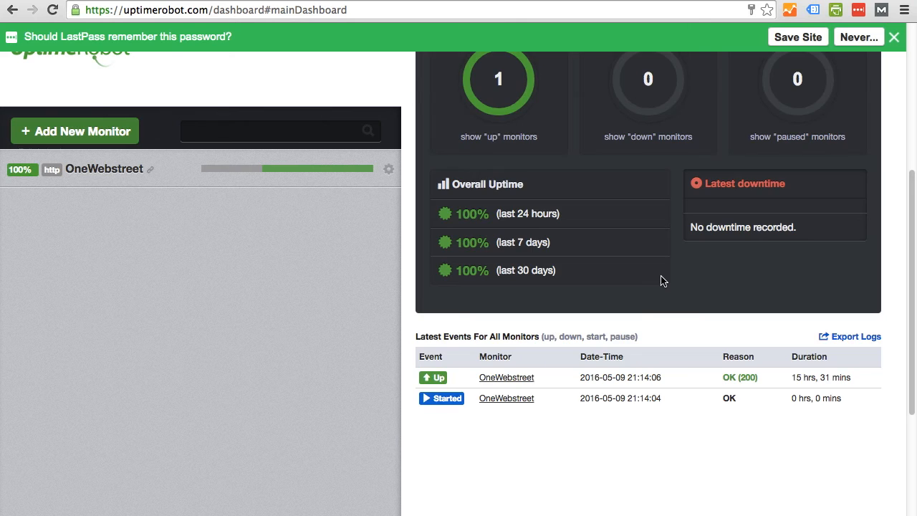
pyautogui.scroll(2, 662, 281)
pyautogui.scroll(2, 662, 281)
pyautogui.scroll(2, 662, 282)
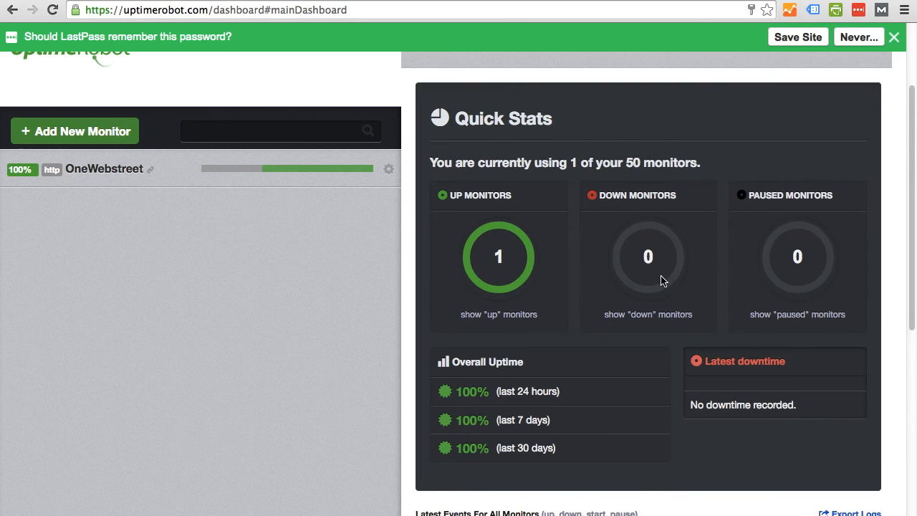
pyautogui.scroll(3, 662, 281)
pyautogui.scroll(1, 662, 282)
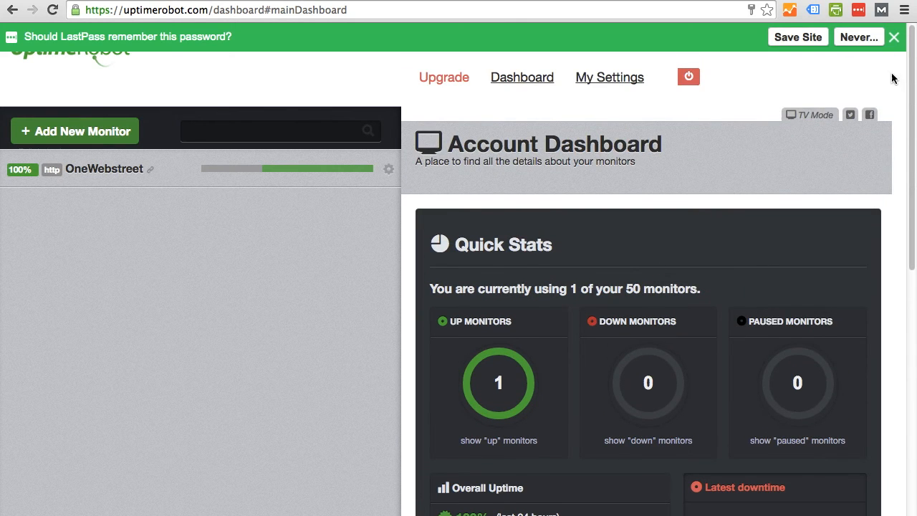
pyautogui.click(895, 37)
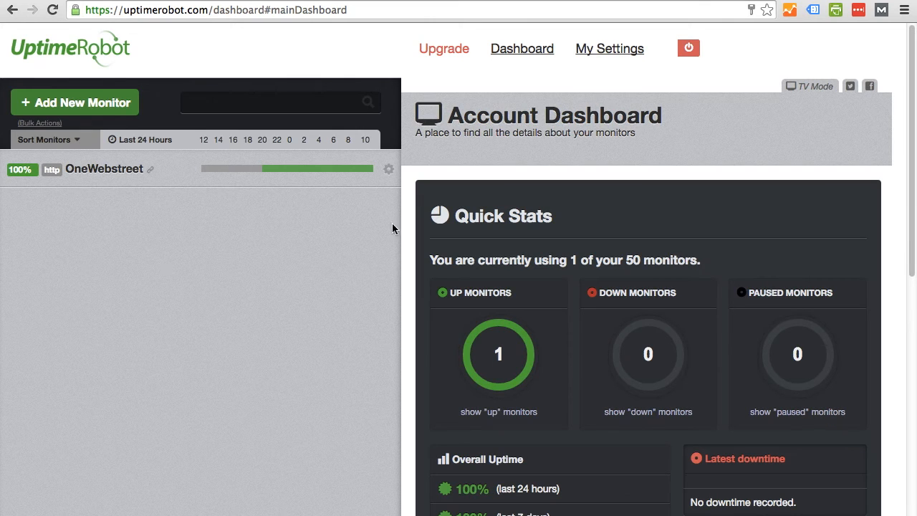
pyautogui.scroll(-1, 309, 254)
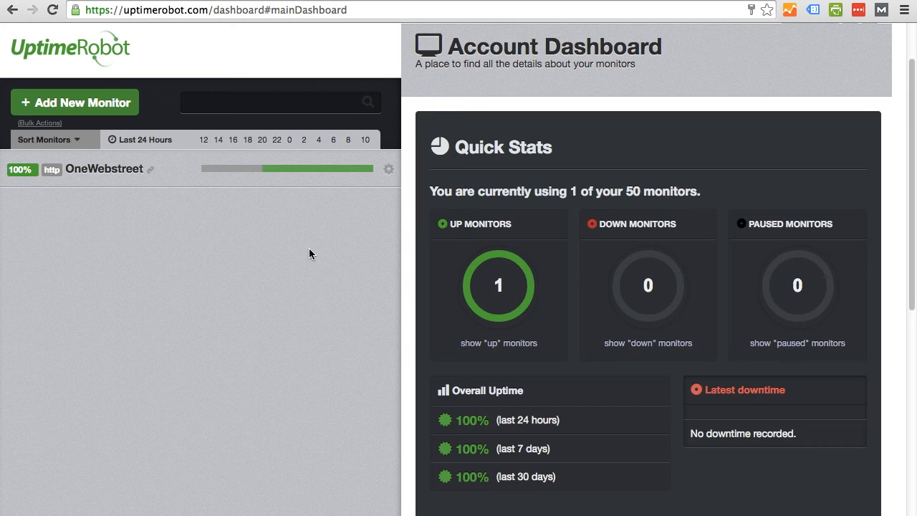
pyautogui.scroll(2, 308, 254)
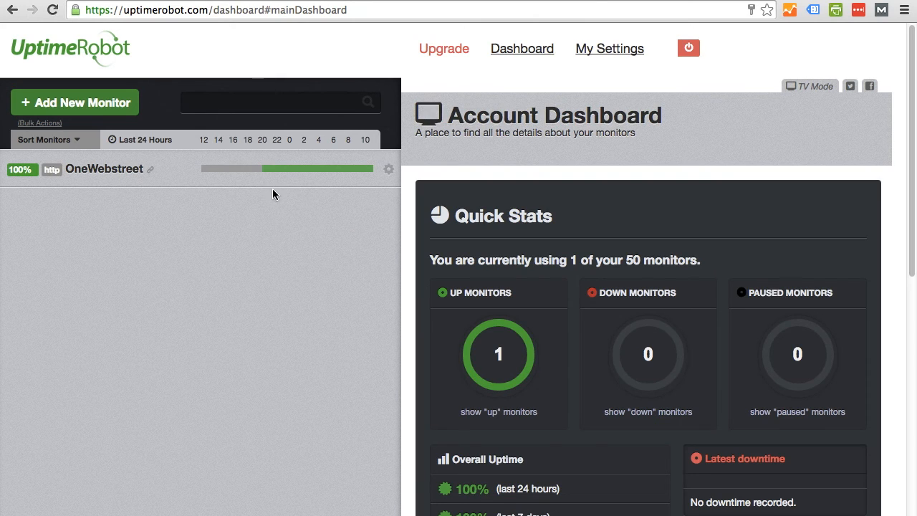
# Go to My Settings from the top navigation to reach the Alert Contacts section
pyautogui.click(589, 48)
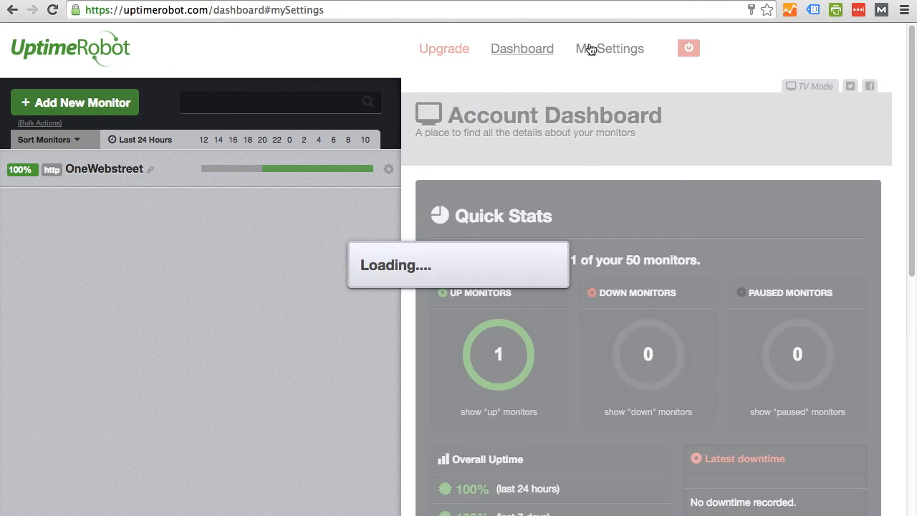
pyautogui.scroll(-5, 855, 260)
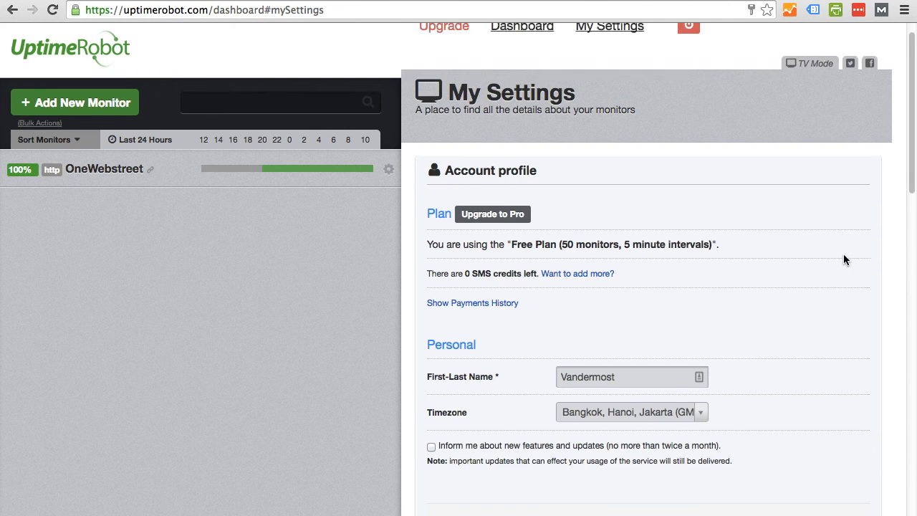
pyautogui.scroll(-7, 843, 254)
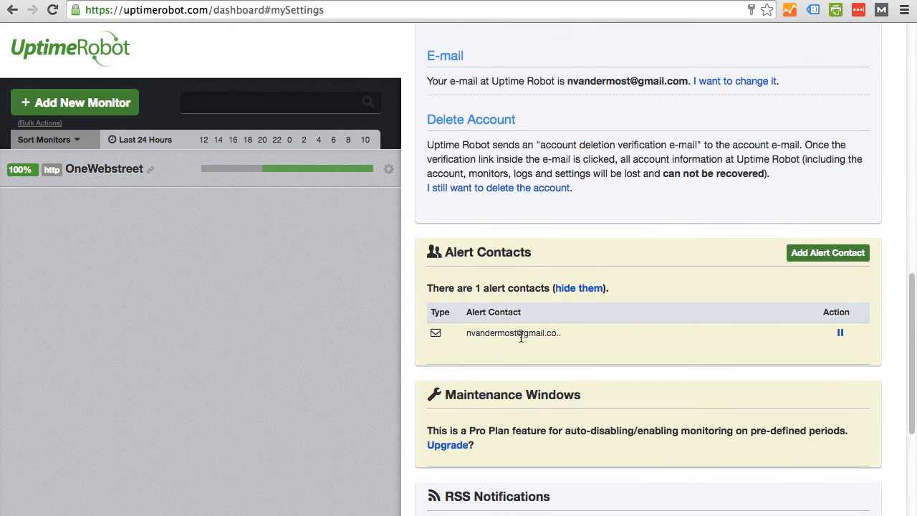
# Add a new alert contact and choose E-mail as its contact type
pyautogui.click(801, 255)
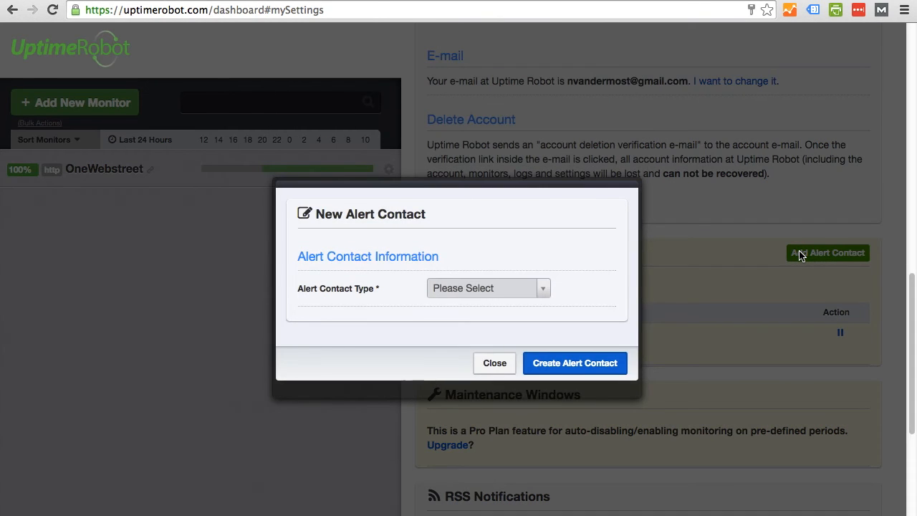
pyautogui.click(543, 290)
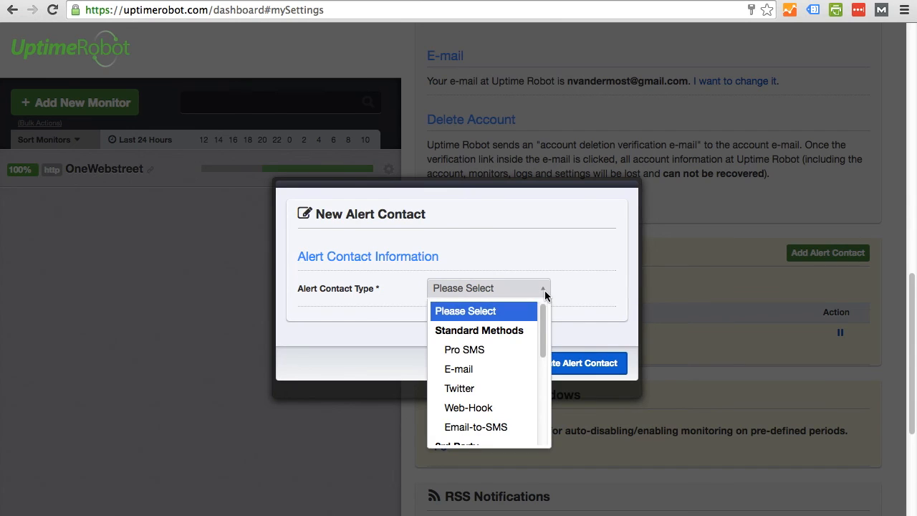
pyautogui.scroll(-1, 512, 369)
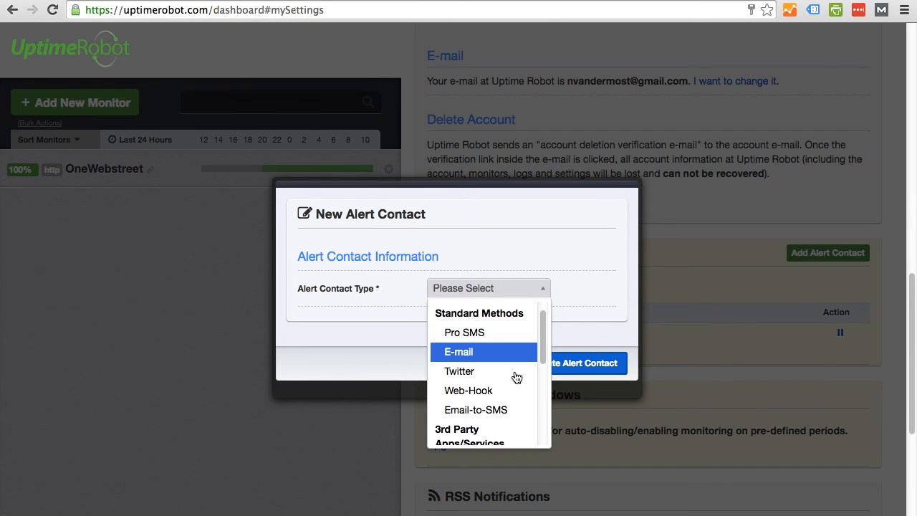
pyautogui.scroll(-3, 499, 345)
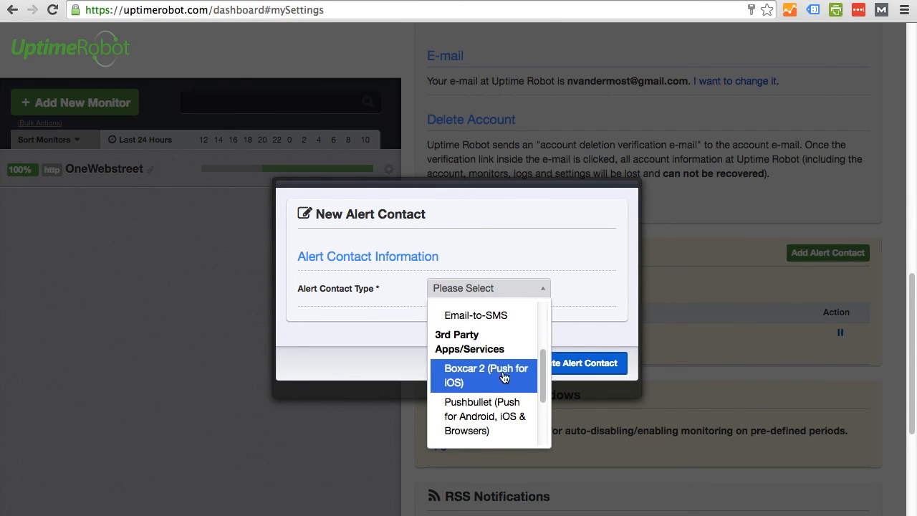
pyautogui.scroll(2, 513, 351)
pyautogui.scroll(1, 514, 351)
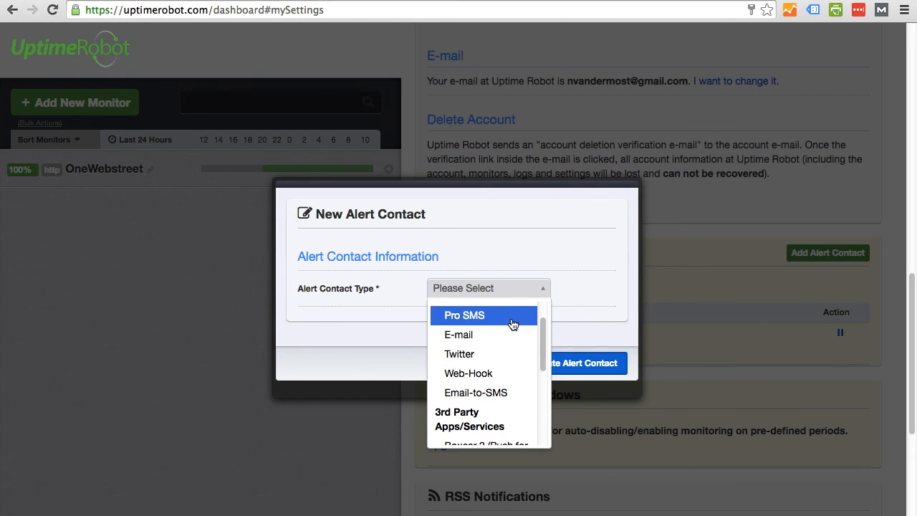
pyautogui.scroll(-1, 513, 358)
pyautogui.scroll(-2, 513, 364)
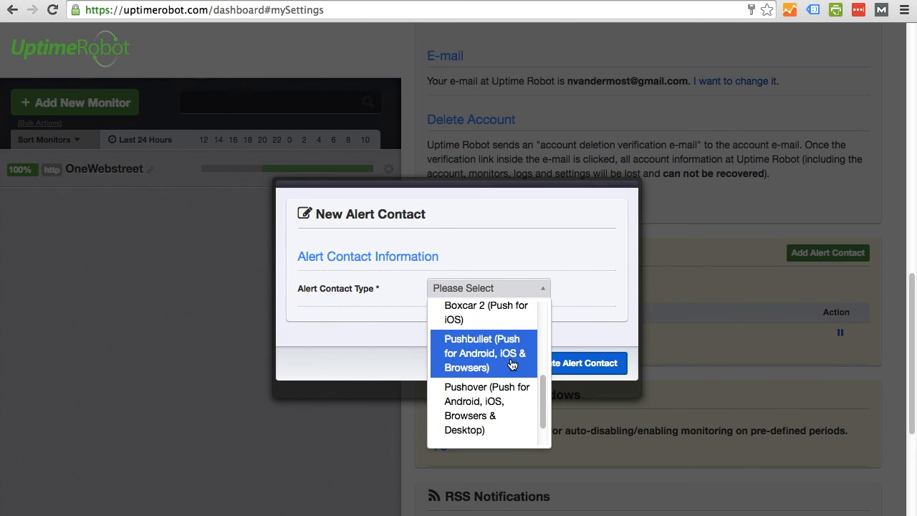
pyautogui.scroll(2, 513, 364)
pyautogui.scroll(1, 513, 362)
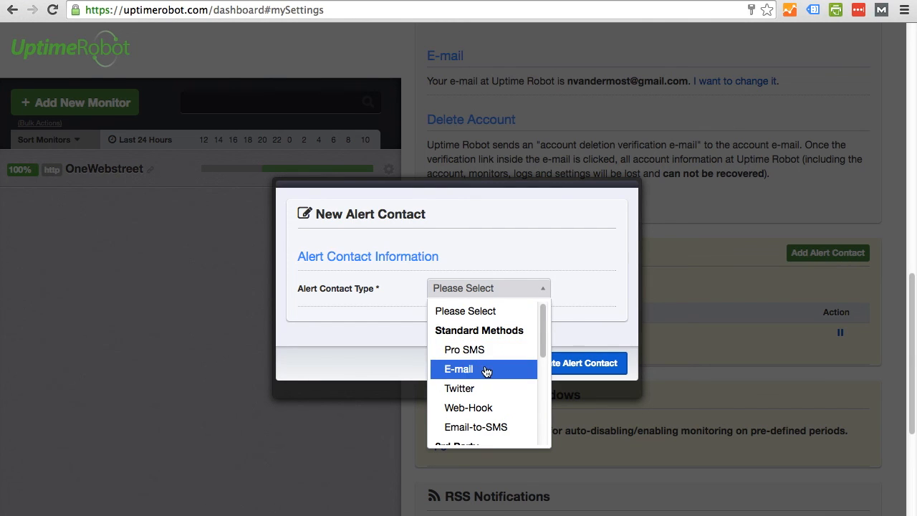
pyautogui.click(486, 371)
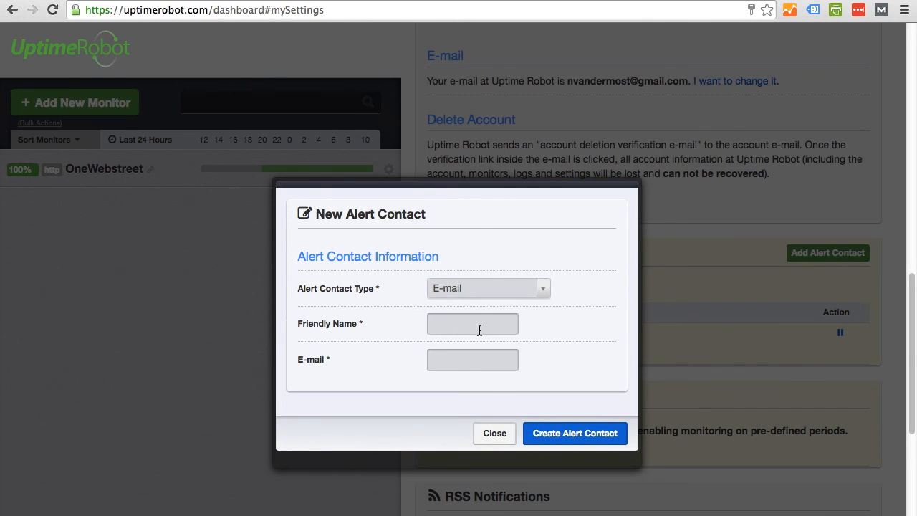
# Enter a friendly name and an e-mail address for the new alert contact
pyautogui.click(479, 330)
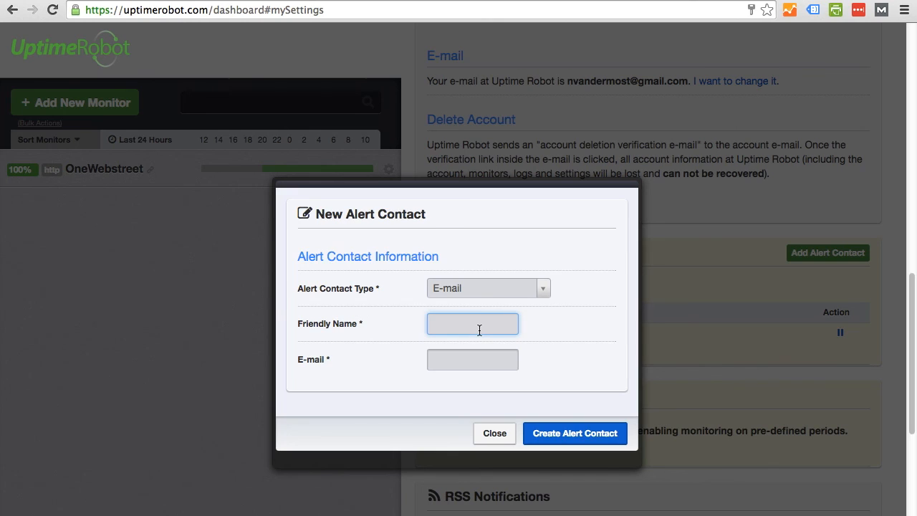
pyautogui.write('Andy')
pyautogui.press('Tab')
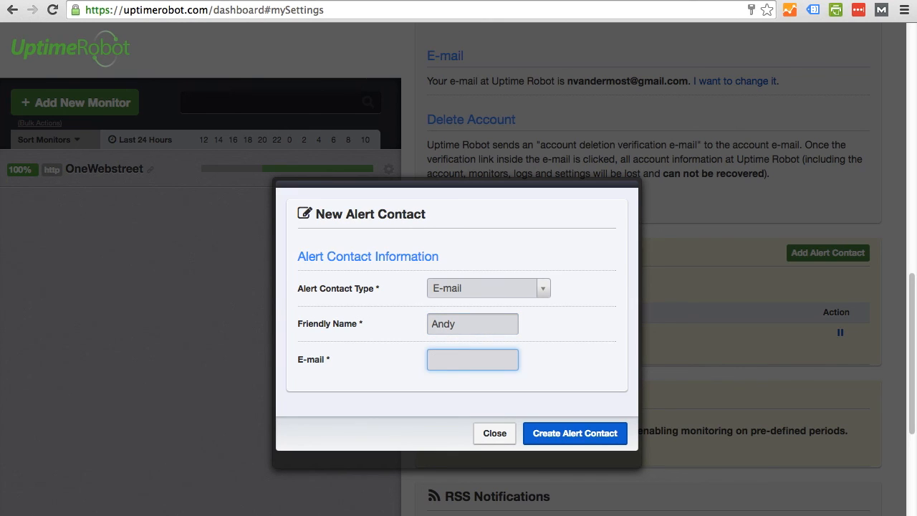
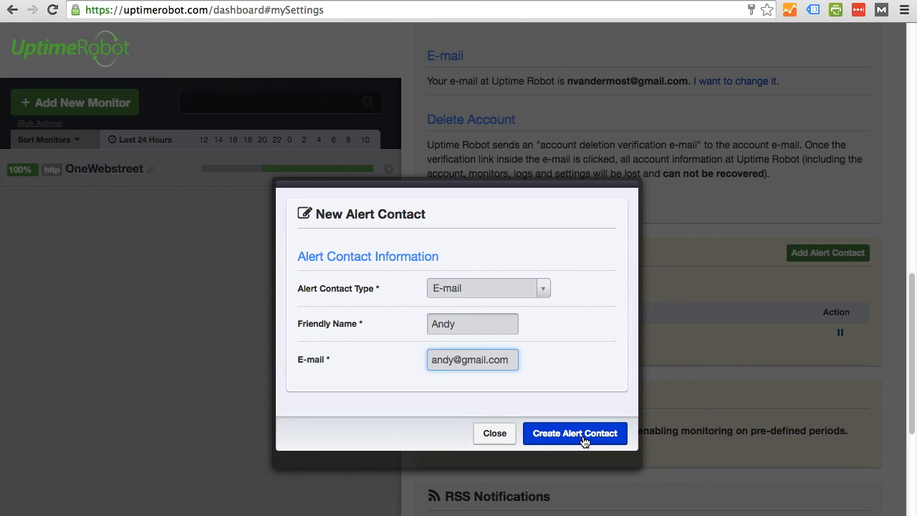
# Clear both the friendly name and e-mail address fields again
pyautogui.click(493, 329)
pyautogui.press('super+a')
pyautogui.press('BackSpace')
pyautogui.click(498, 360)
pyautogui.press('super+a')
pyautogui.press('BackSpace')
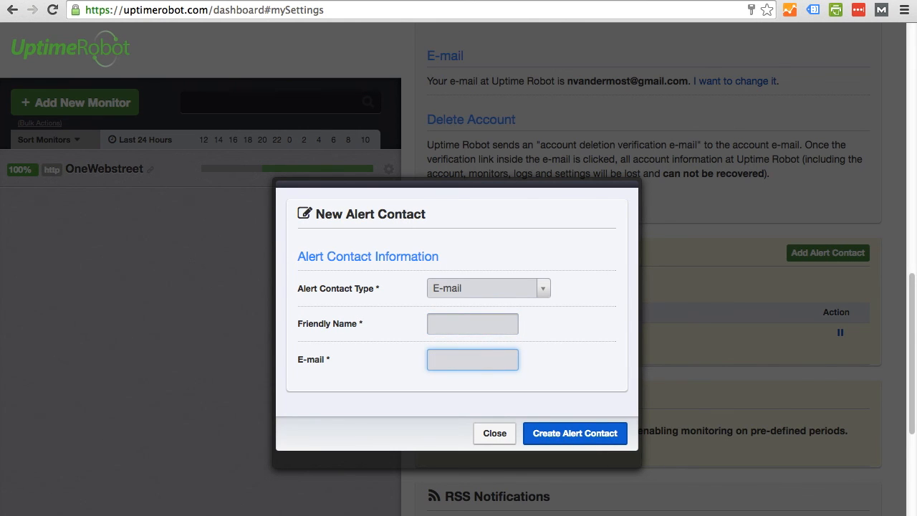